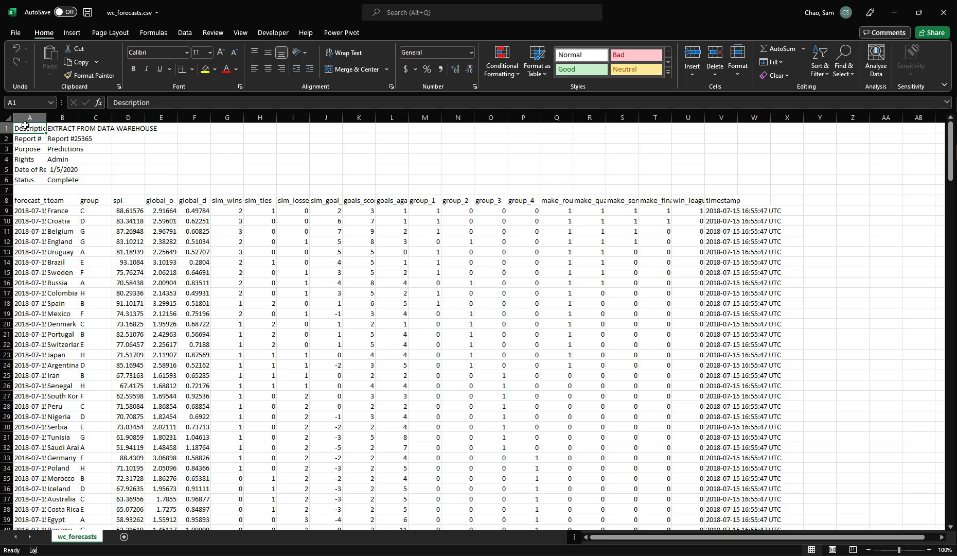
- Delete the report information rows 1 to 7 above the column headers in the wc_forecasts sheet
left_click_drag(3, 127, 6, 190)
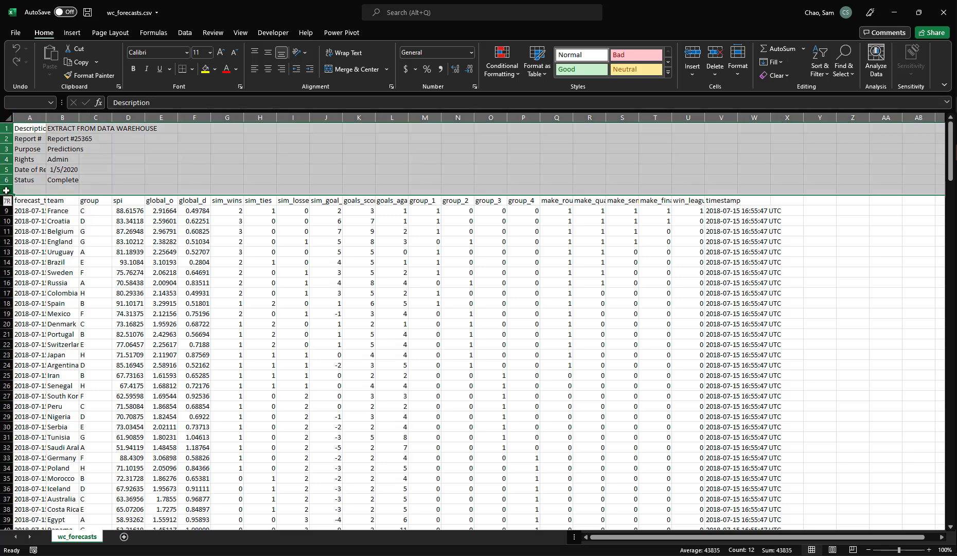
right_click(5, 149)
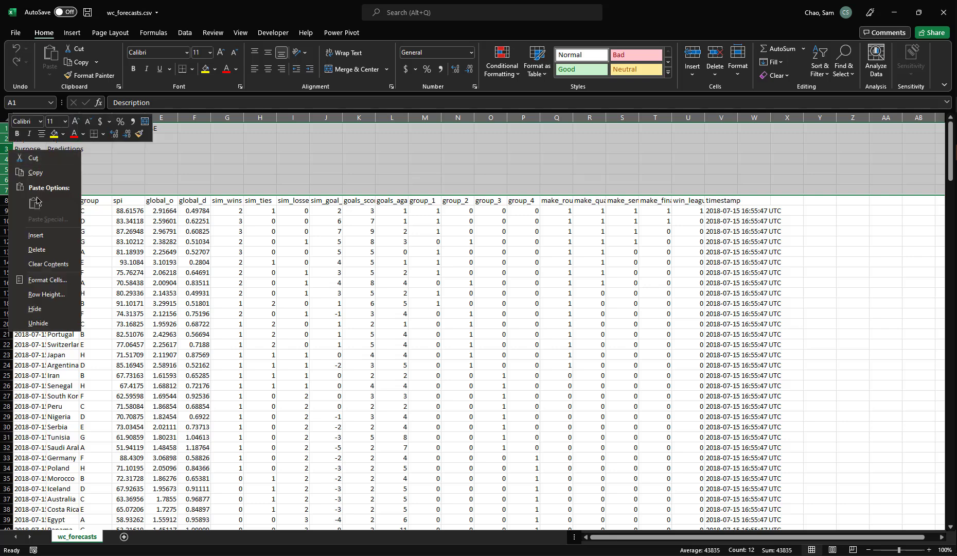
left_click(40, 248)
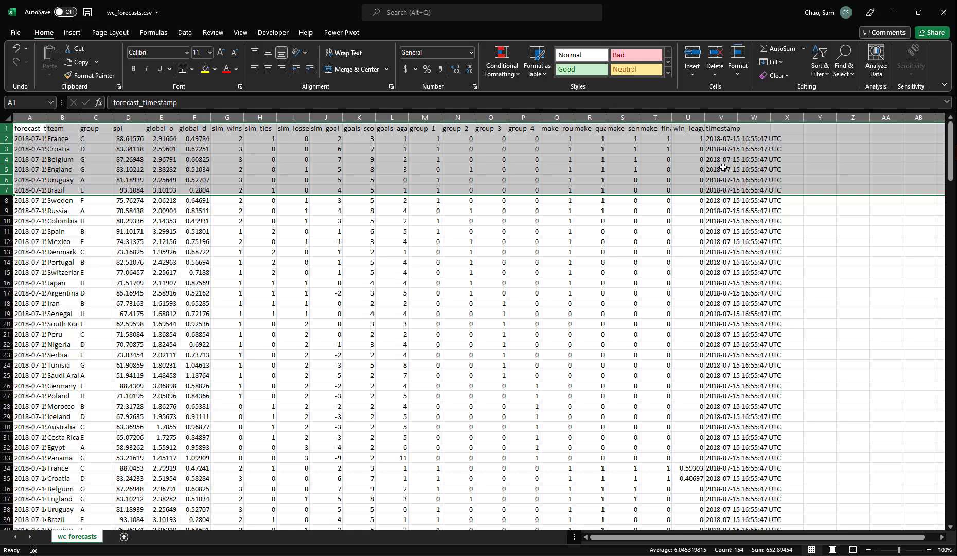
- Delete the timestamp column at the end of the data, column V
left_click(724, 118)
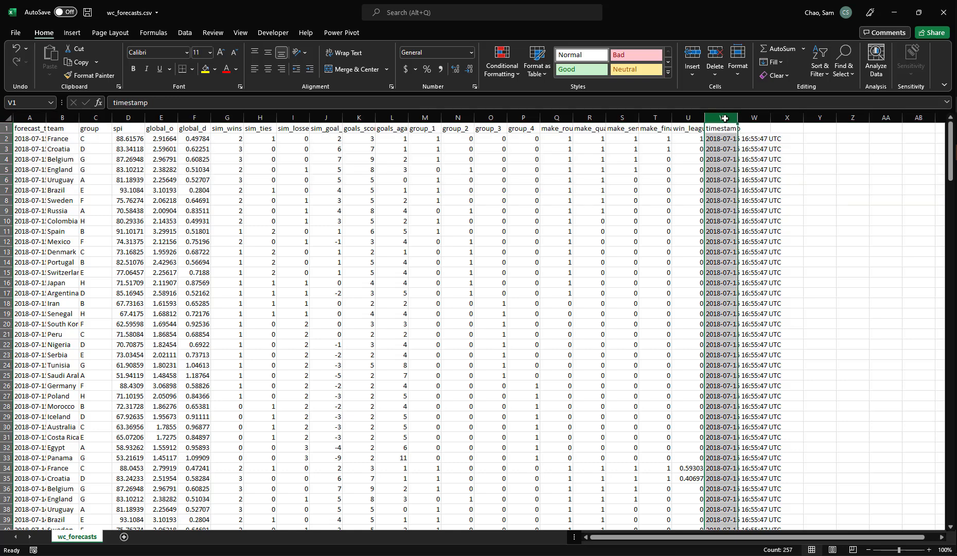
right_click(724, 118)
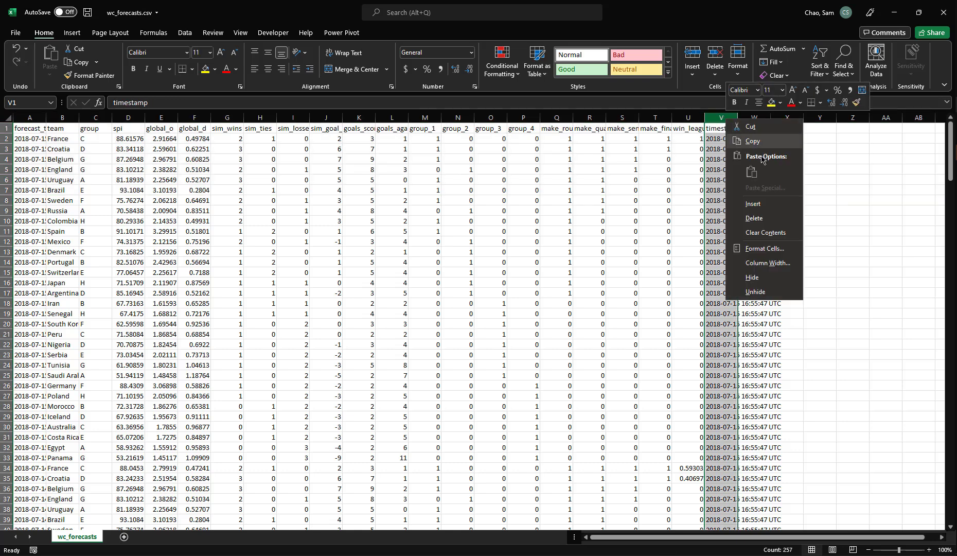
left_click(755, 218)
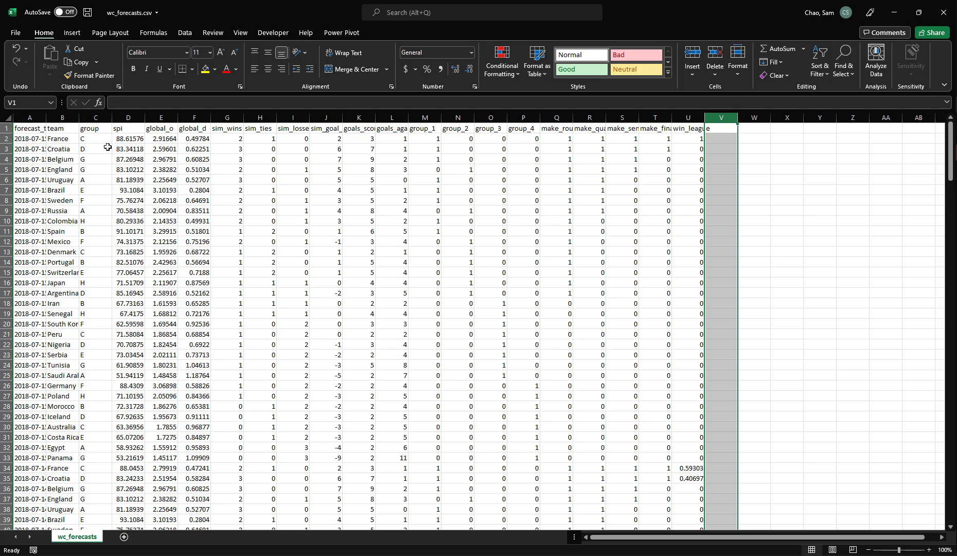
- Delete the adjacent group and spi columns, columns C and D, from the sheet
left_click(99, 118)
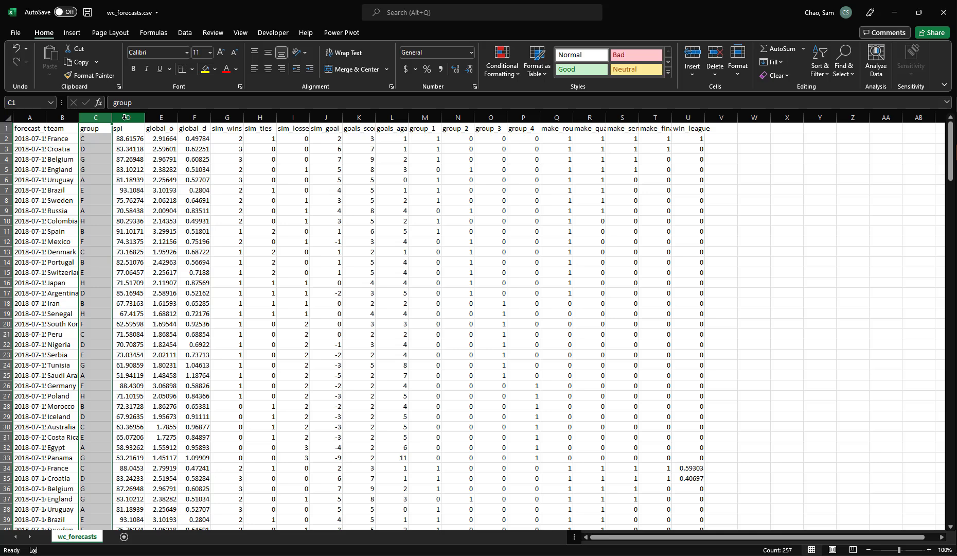
left_click(125, 118, "shift")
right_click(124, 117)
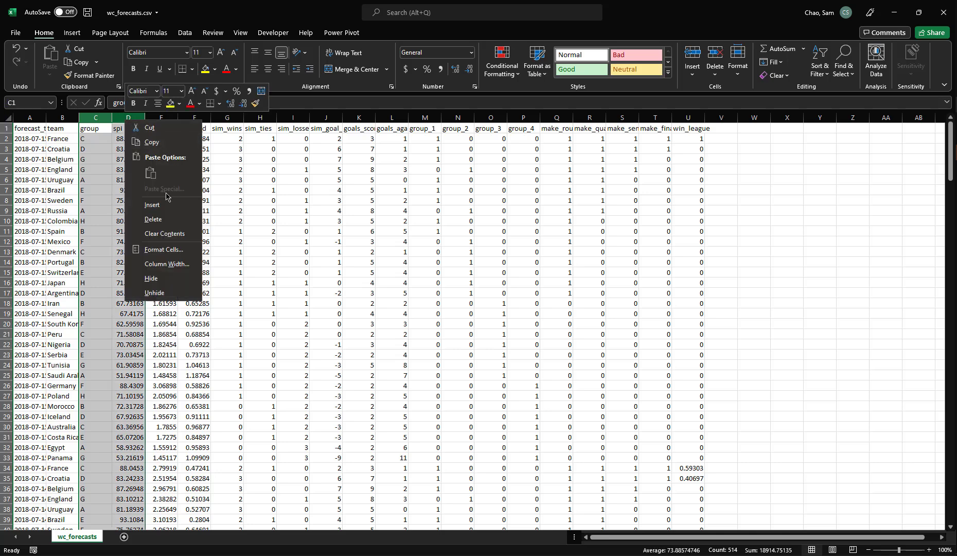
left_click(153, 219)
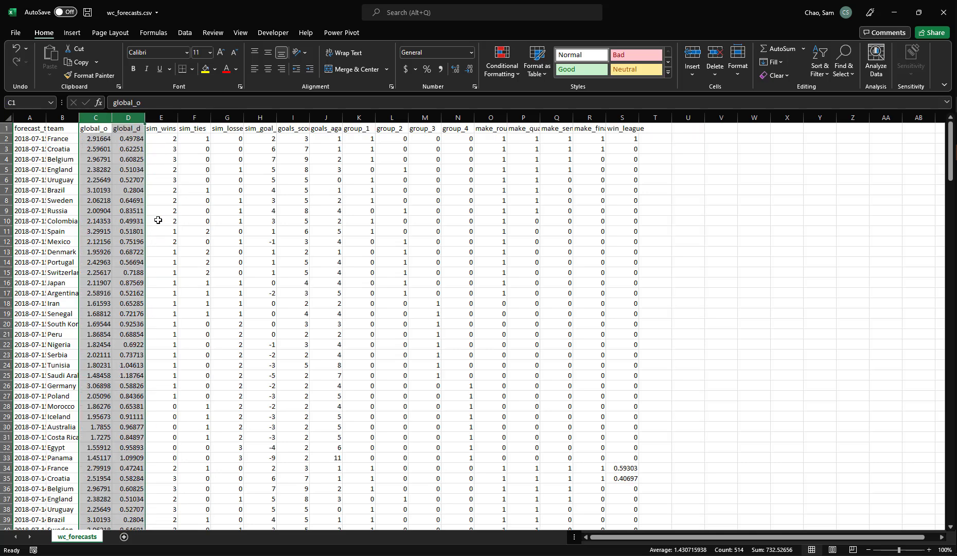
- Convert the data range A1:S257 into a table with headers
left_click(196, 170)
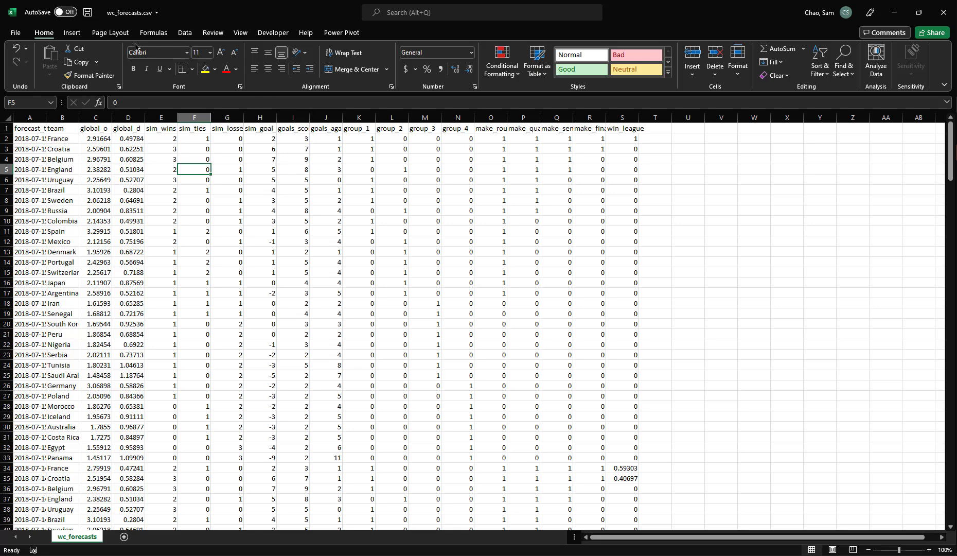
left_click(72, 32)
left_click(98, 58)
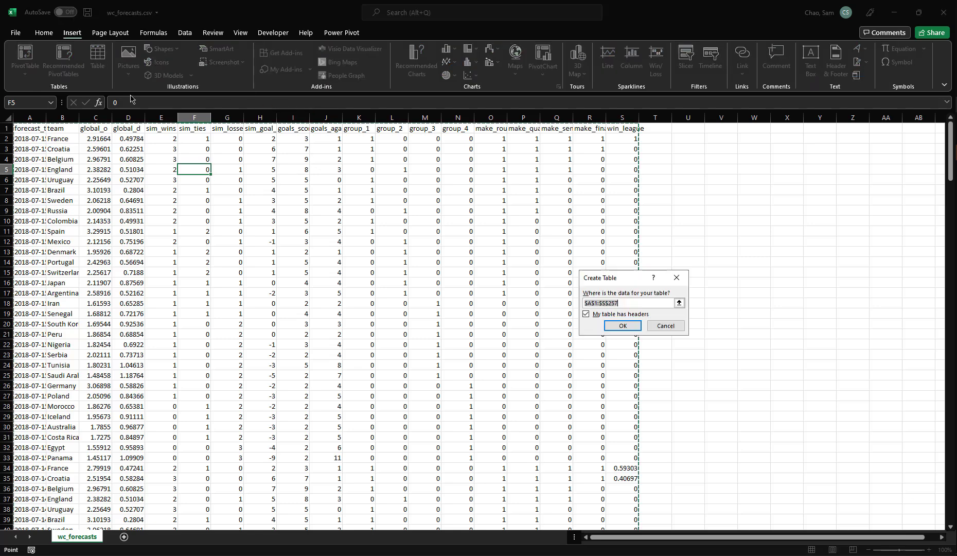
left_click(621, 326)
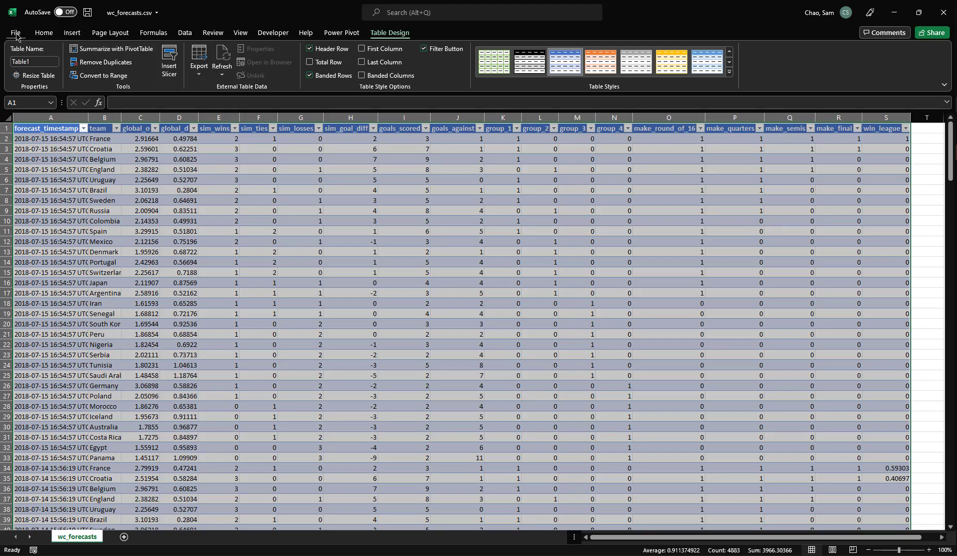
- Save a copy of the file in the Downloads folder as an Excel Workbook (*.xlsx) named Cleaned Data
left_click(17, 34)
left_click(44, 166)
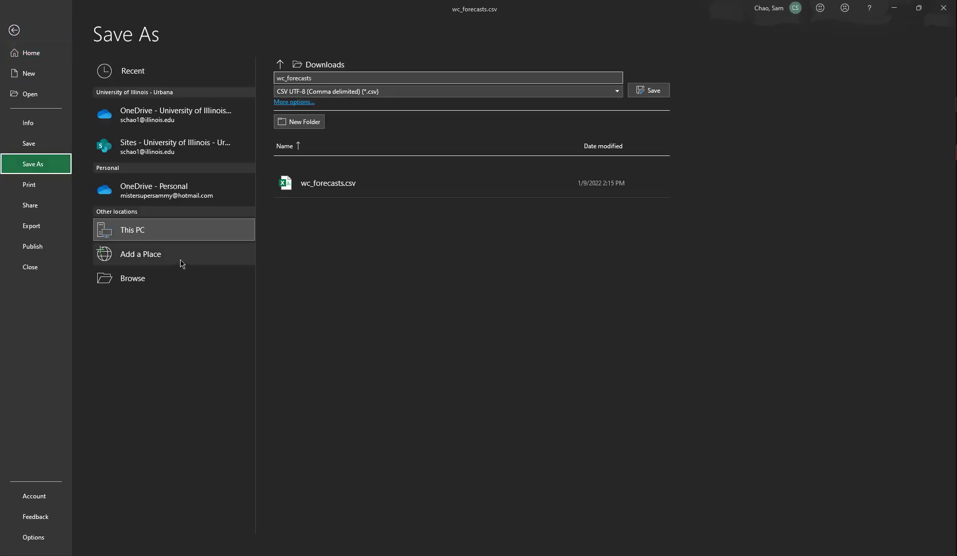
left_click(230, 287)
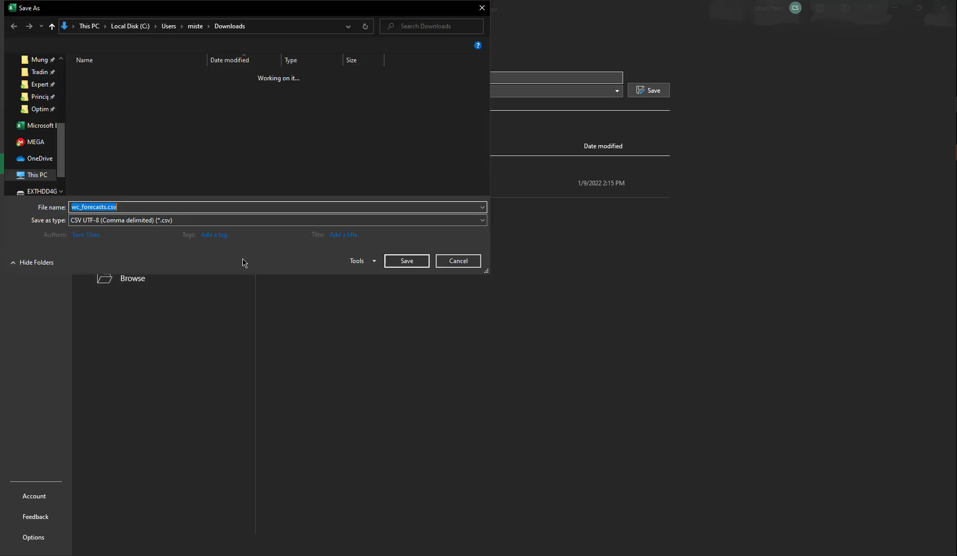
left_click(116, 221)
left_click(109, 230)
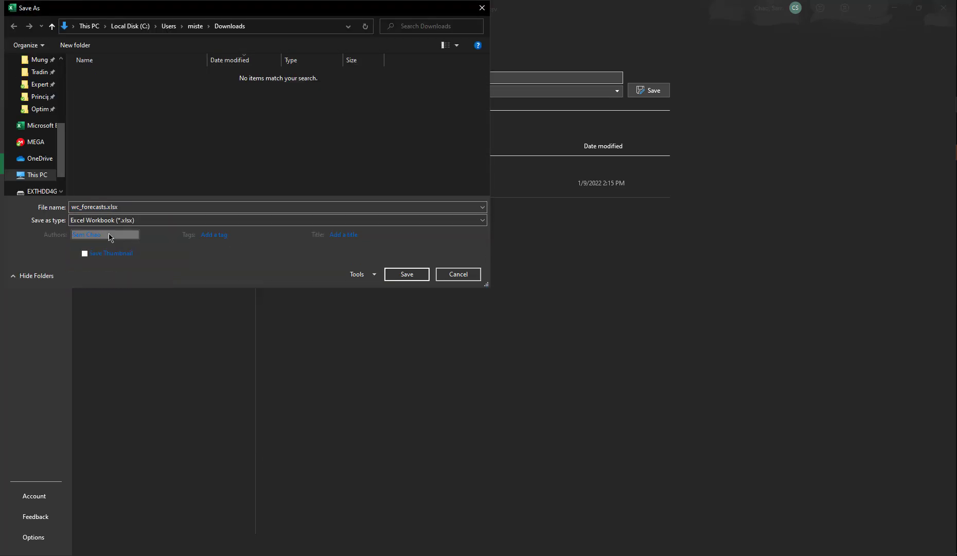
type("C")
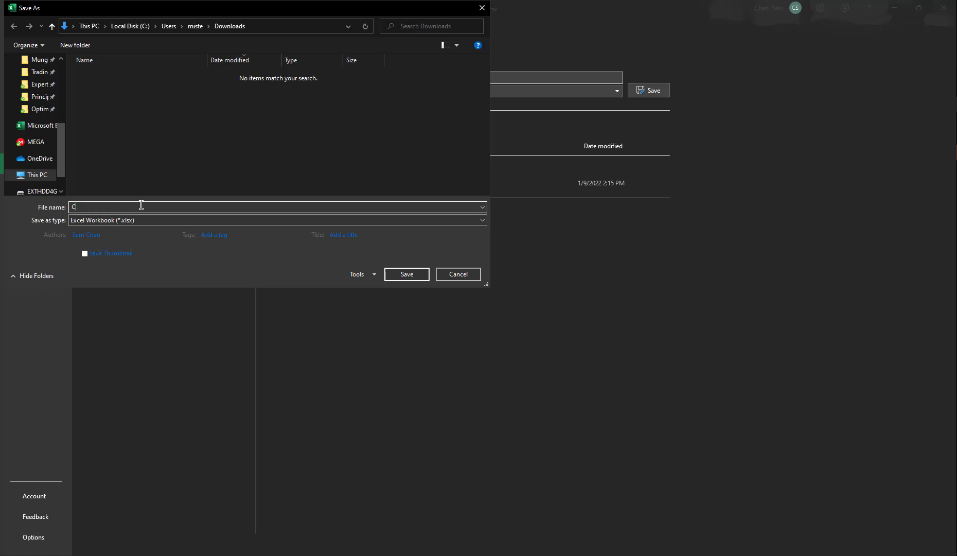
type("leaned Data")
key("Return")
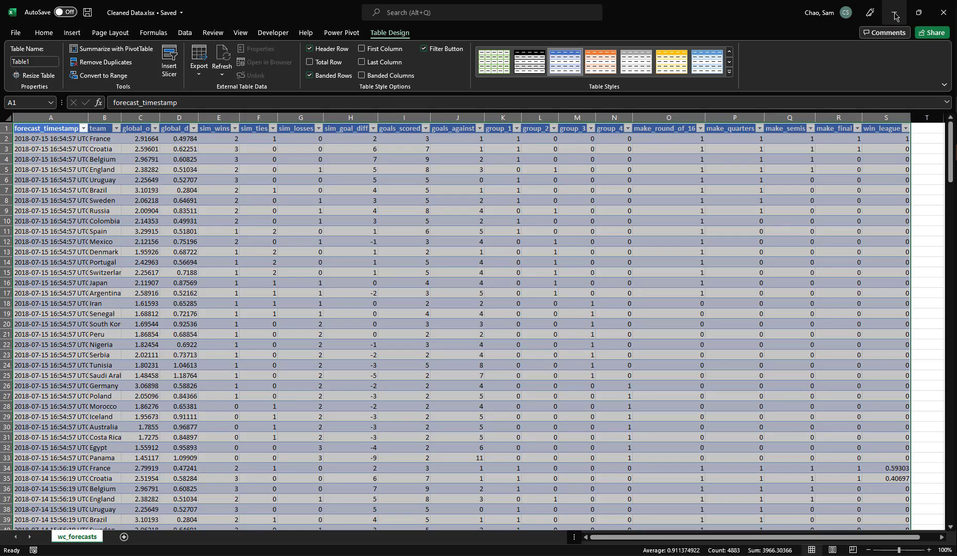
- In a new blank workbook, import wc_forecasts.csv from the Downloads folder as Text/CSV and open it for transformation in Power Query Editor
right_click(956, 219)
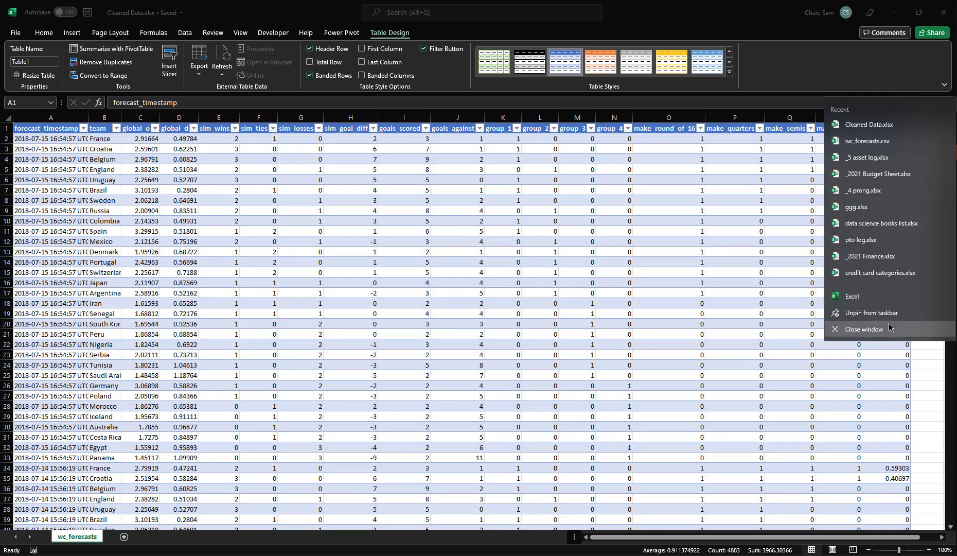
left_click(888, 297)
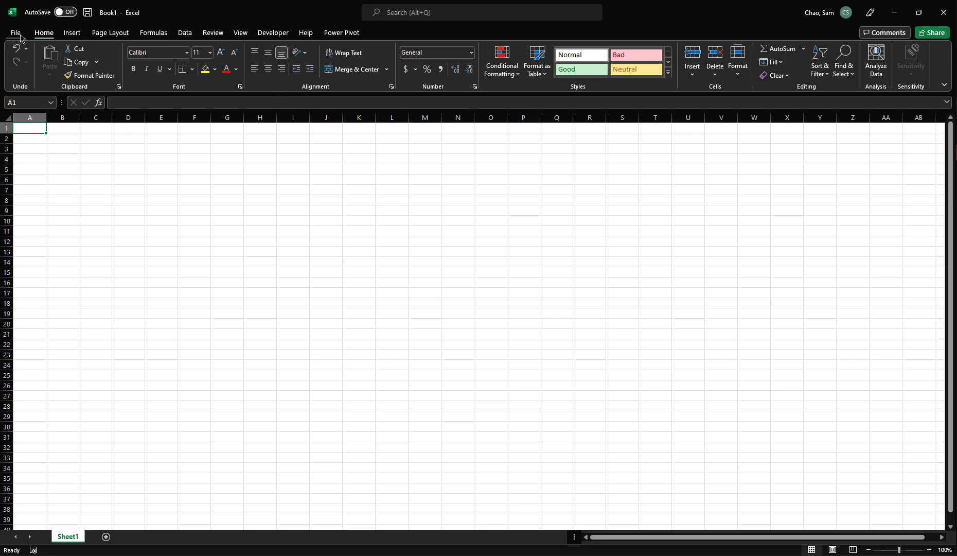
left_click(185, 33)
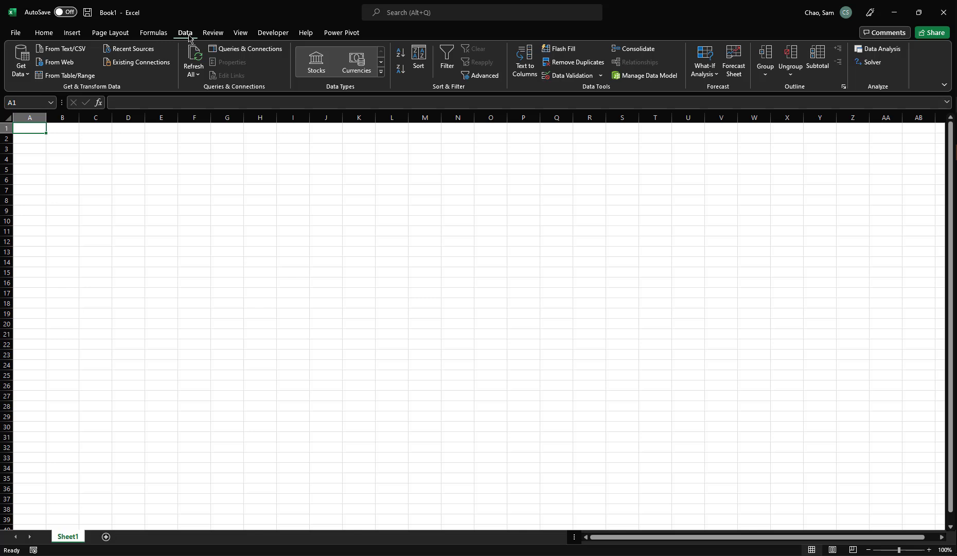
left_click(19, 80)
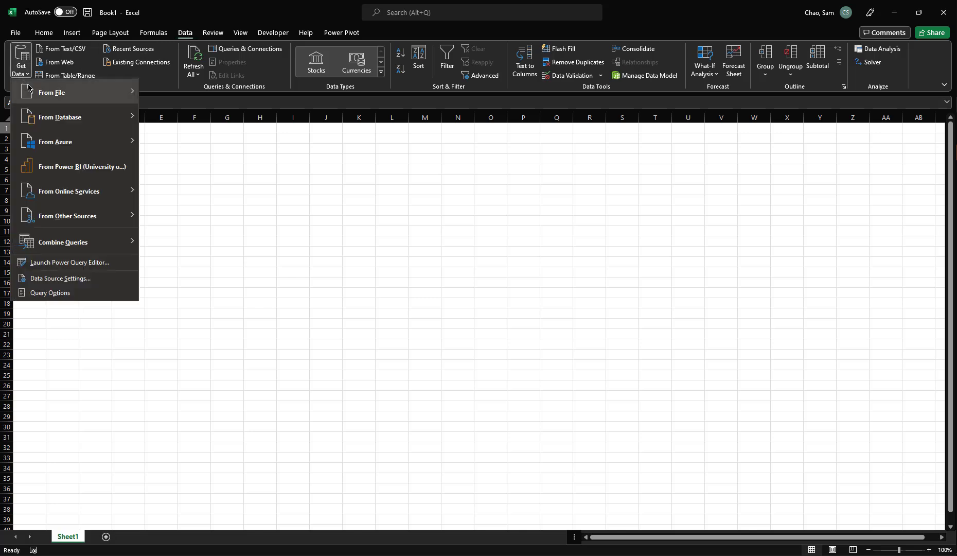
mouse_move(56, 98)
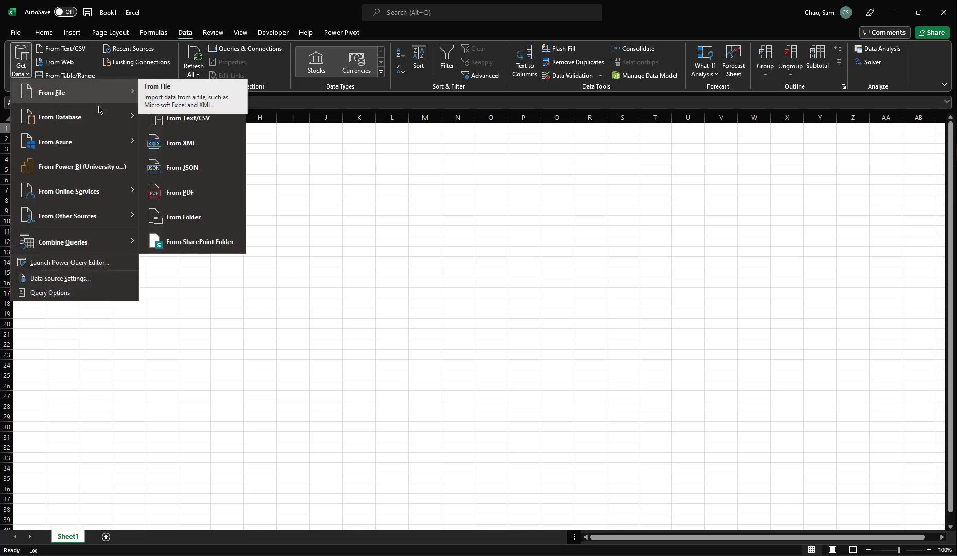
left_click(215, 123)
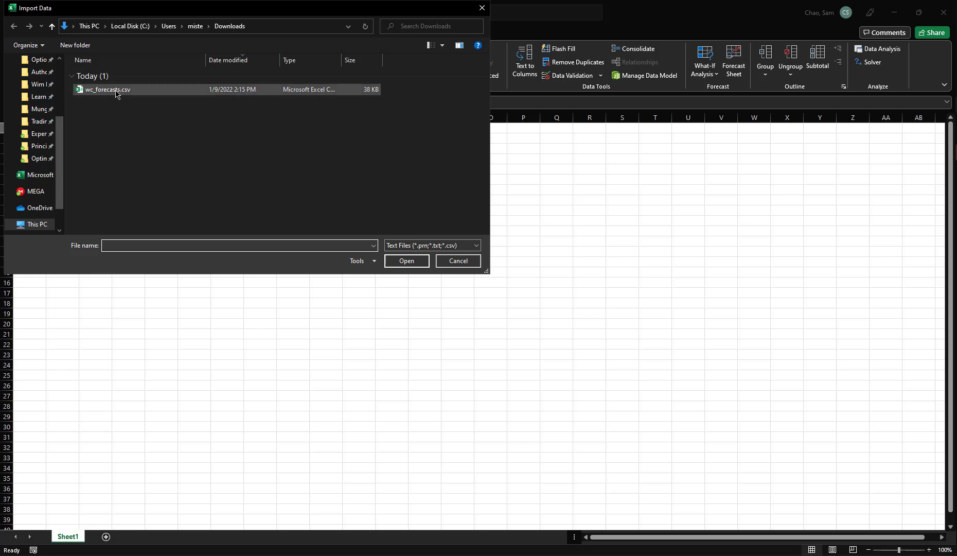
double_click(116, 91)
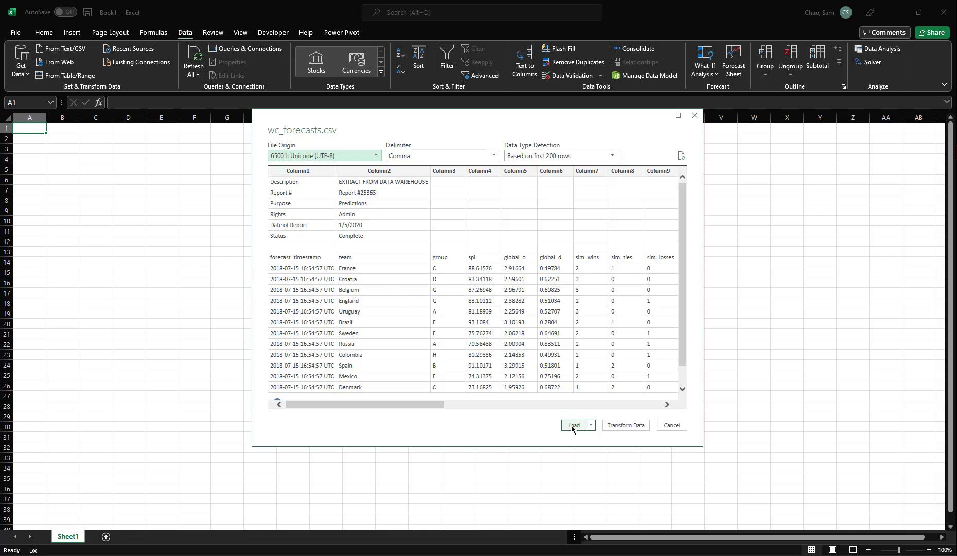
left_click(626, 425)
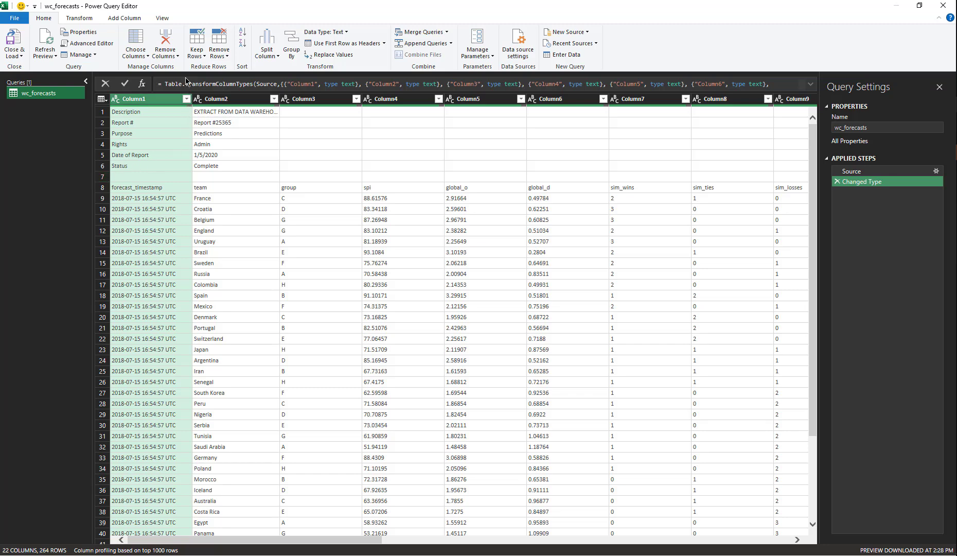
- Remove the top 7 rows of the wc_forecasts query and promote the first remaining row to headers
left_click(222, 57)
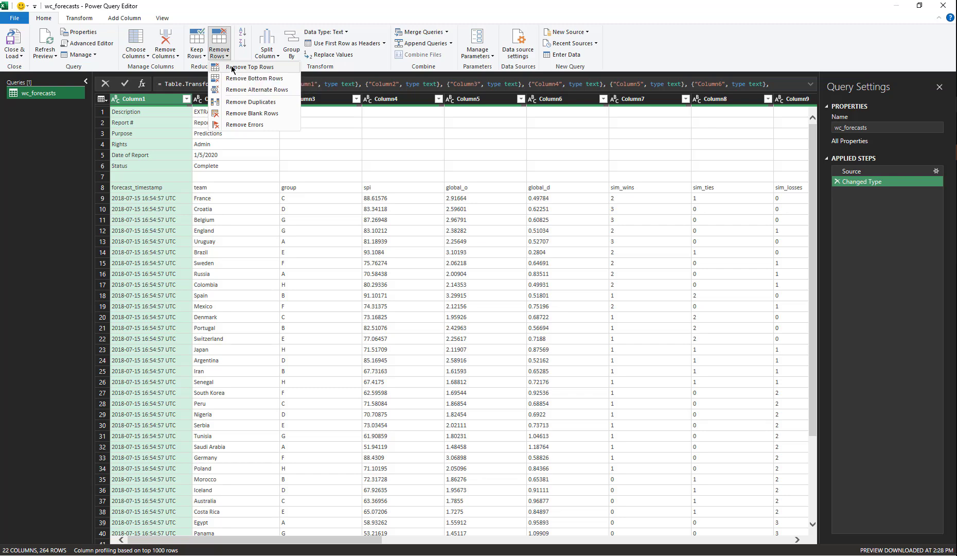
left_click(232, 67)
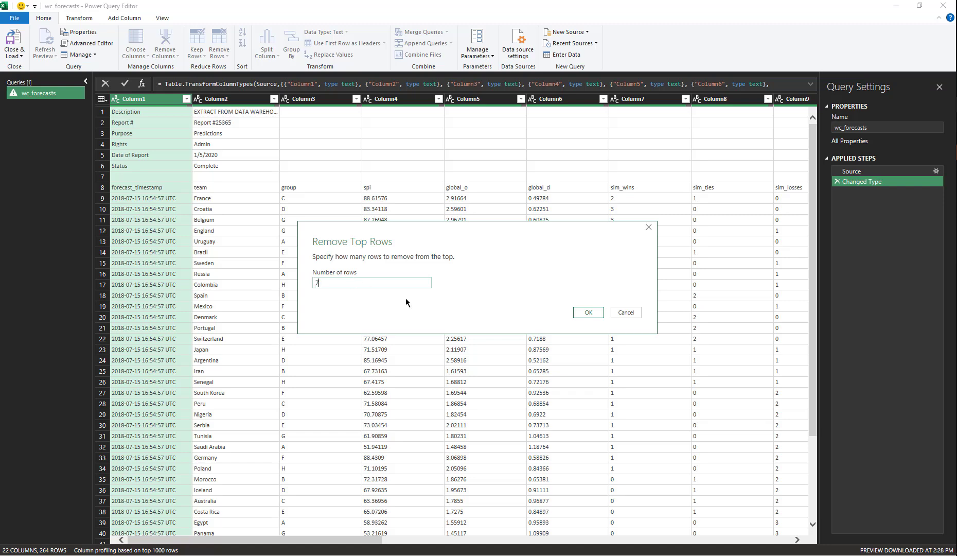
left_click(589, 313)
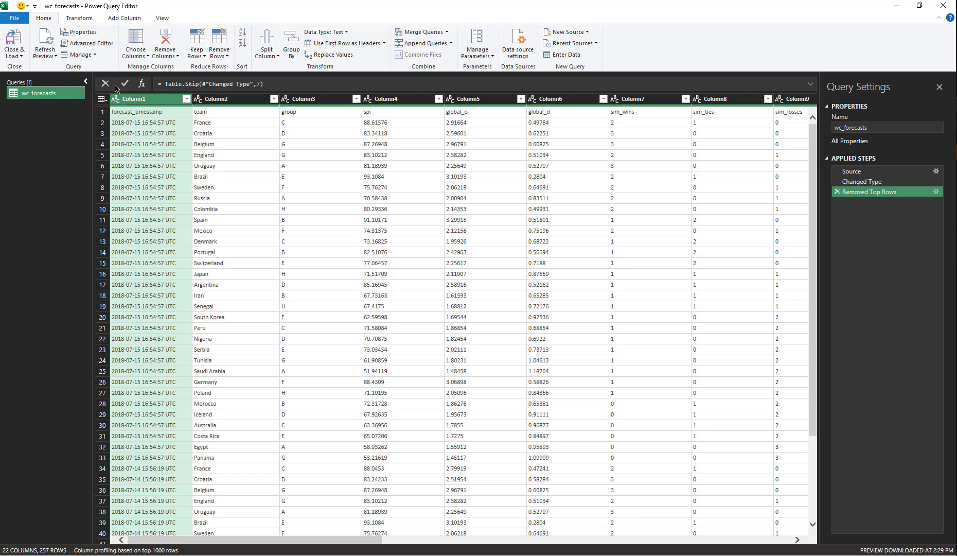
left_click(79, 18)
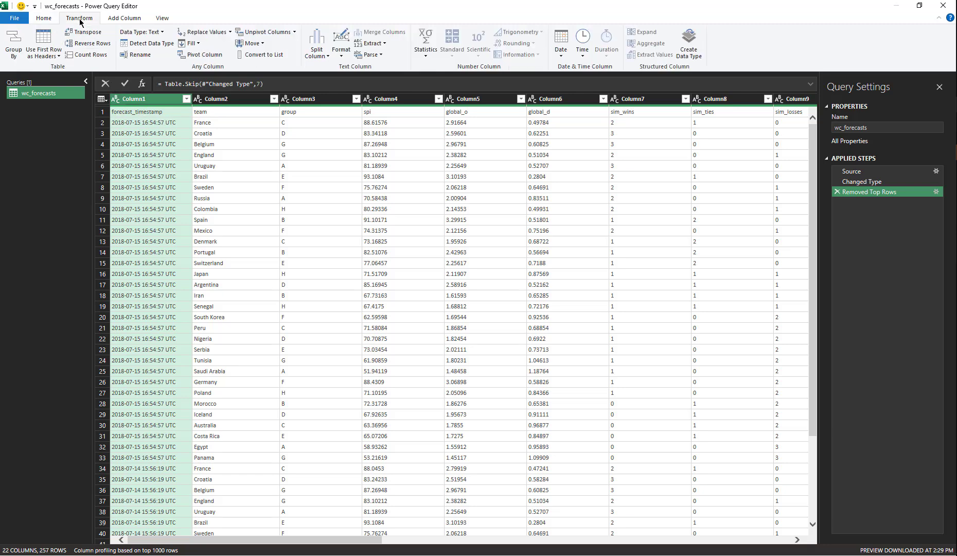
left_click(44, 45)
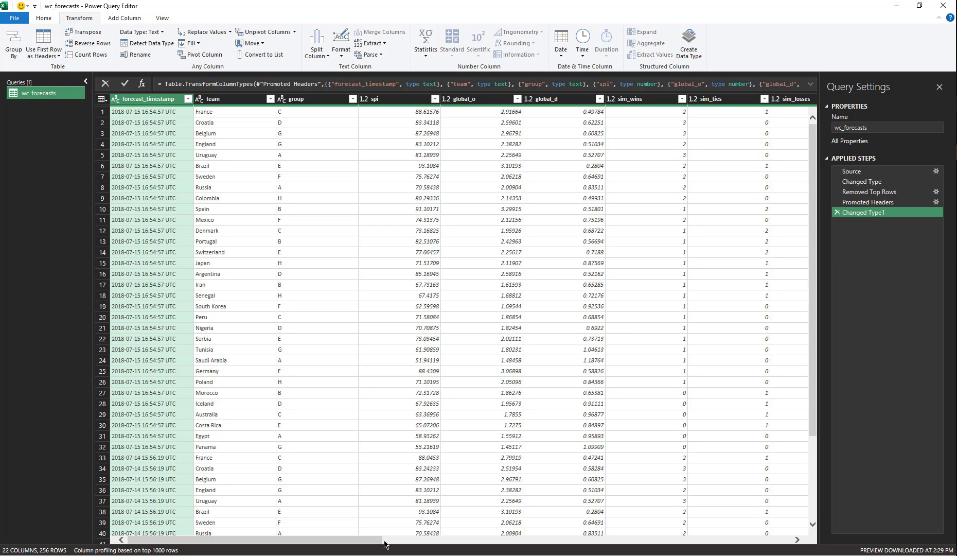
- Remove the timestamp column at the far end of the wc_forecasts query
left_click_drag(376, 541, 797, 541)
left_click(761, 102)
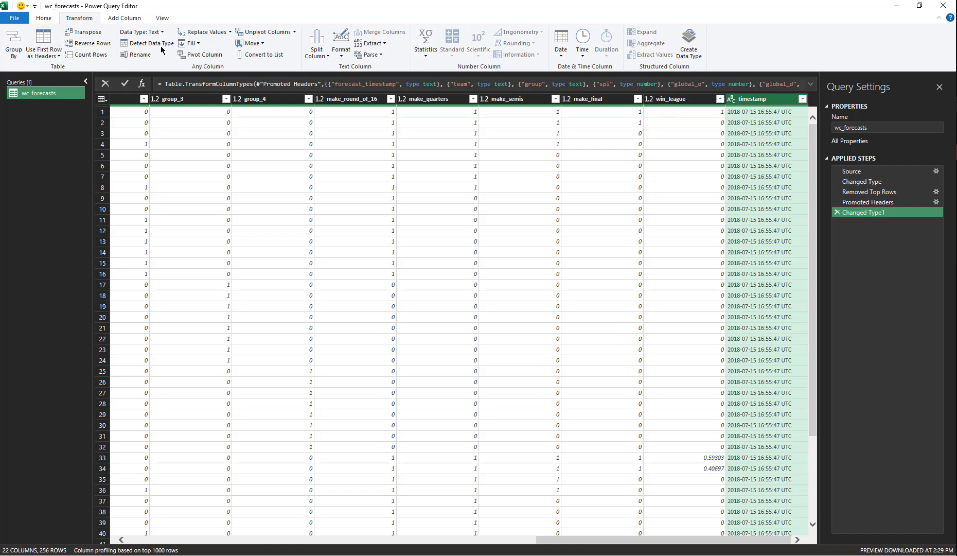
left_click(44, 20)
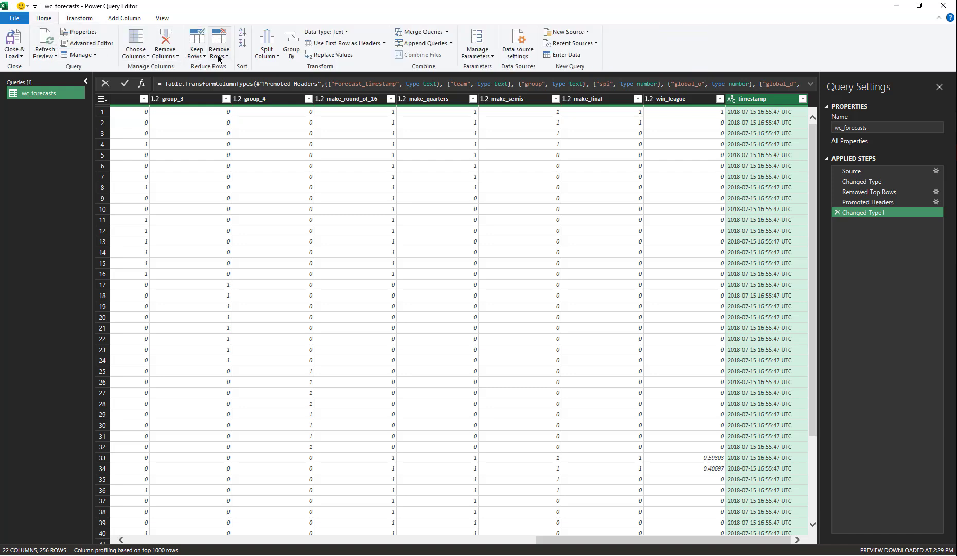
left_click(177, 56)
left_click(178, 68)
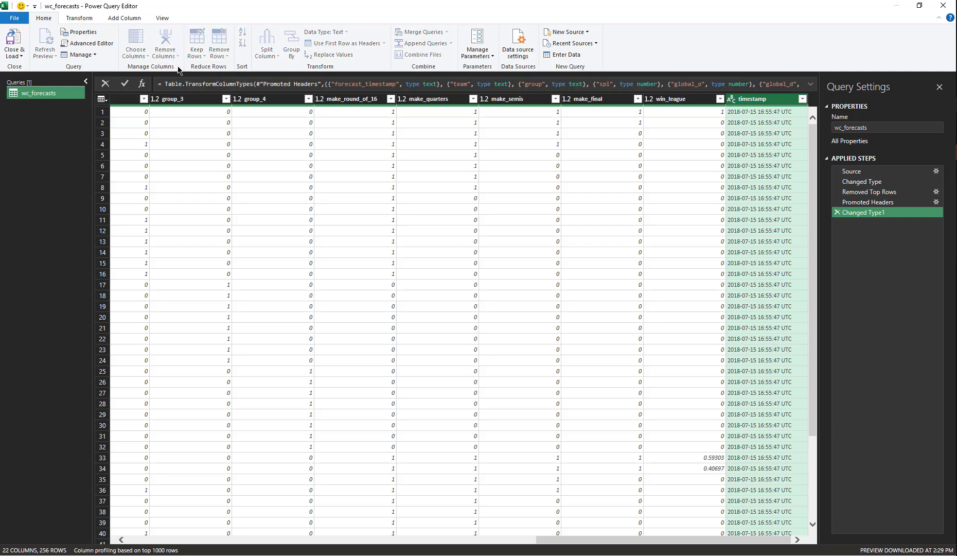
- Remove the group and spi columns from the wc_forecasts query, and close and load the query to a worksheet
left_click_drag(540, 540, 146, 540)
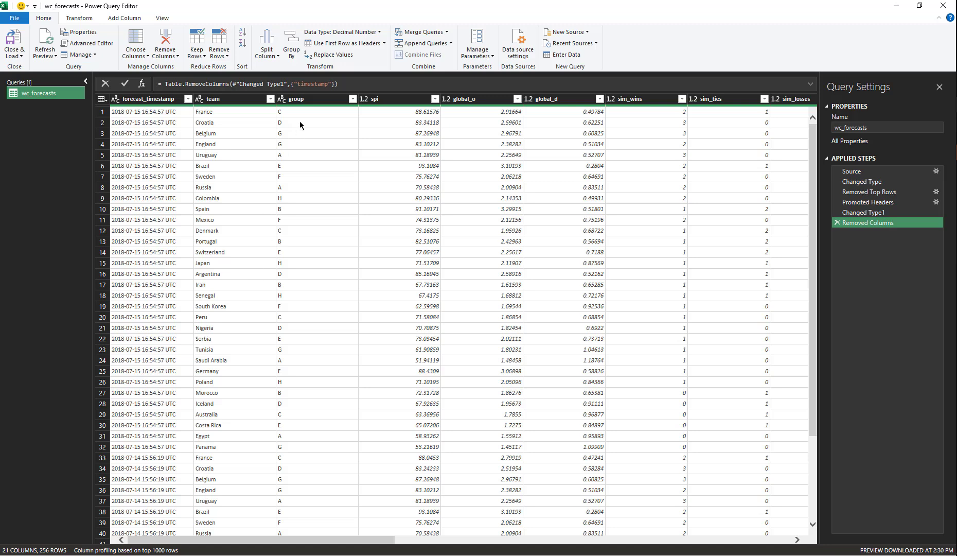
left_click(309, 99)
left_click(391, 101, "ctrl")
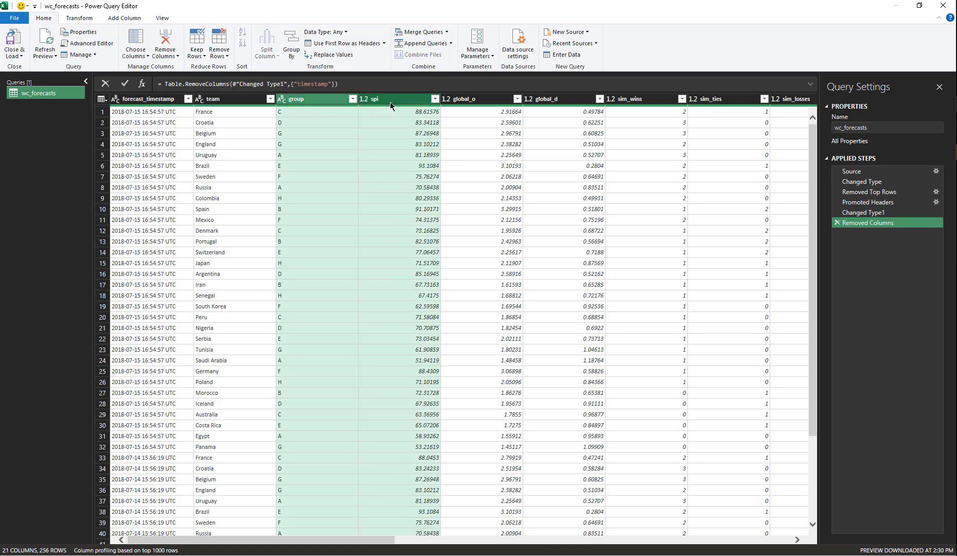
left_click(165, 53)
left_click(169, 67)
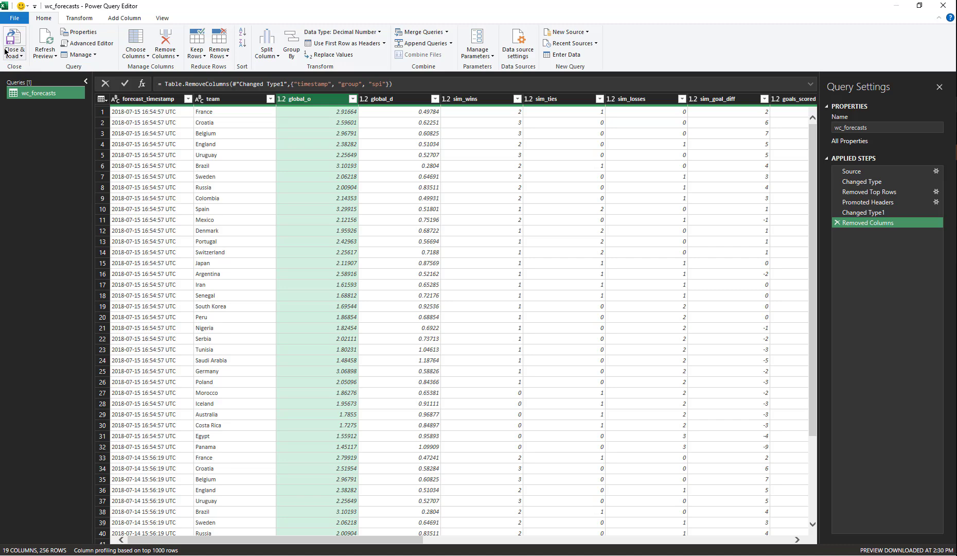
left_click(15, 56)
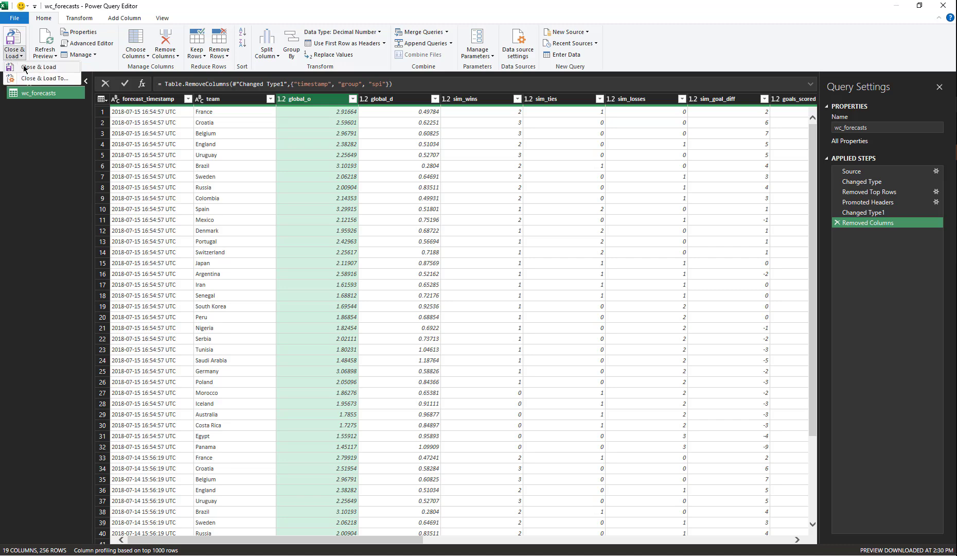
left_click(24, 67)
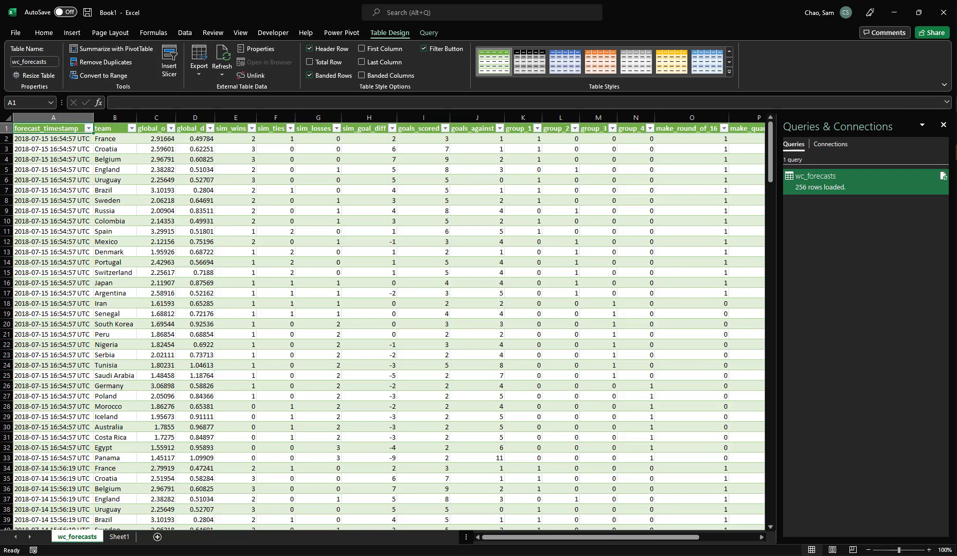
- Compare the manually cleaned table in Cleaned Data.xlsx with the query's table in Book1, ending in Book1
mouse_move(956, 104)
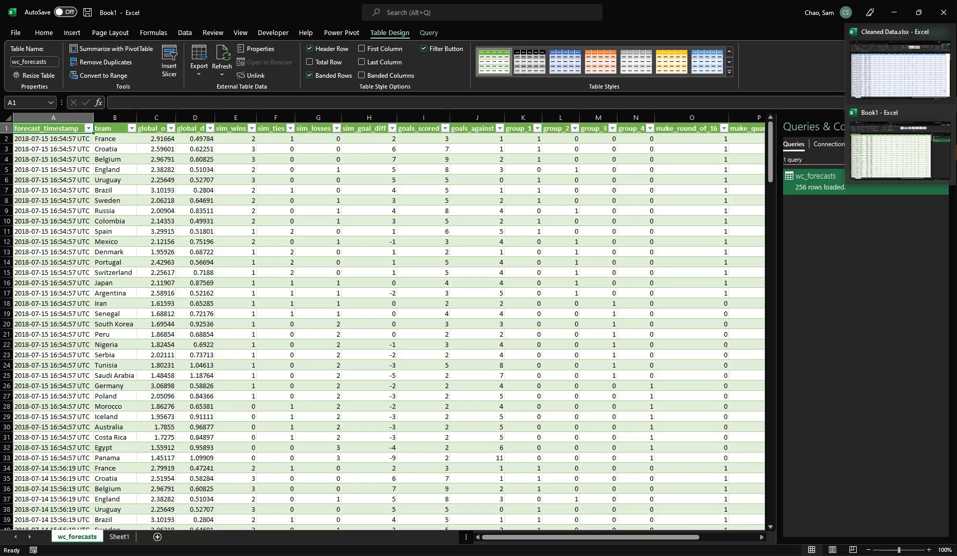
left_click(901, 65)
mouse_move(956, 104)
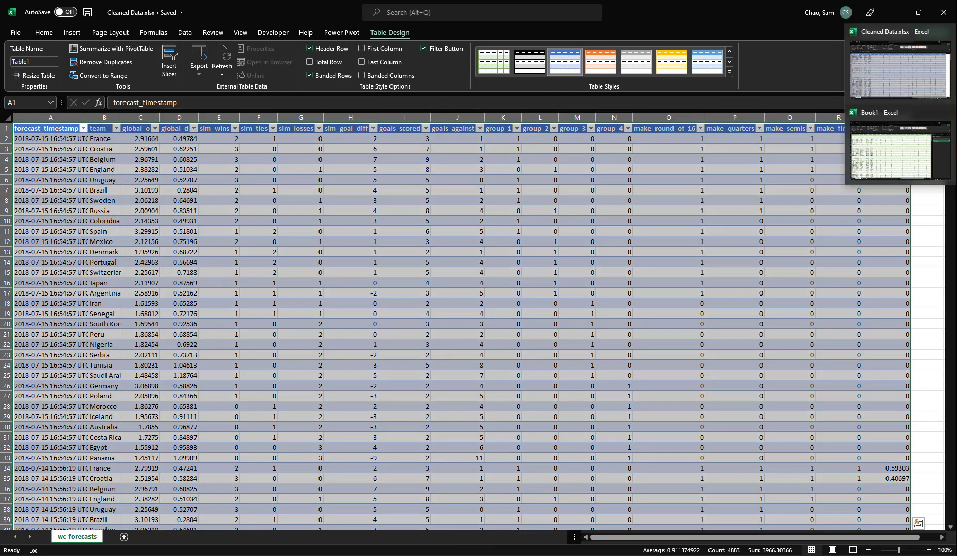
left_click(911, 137)
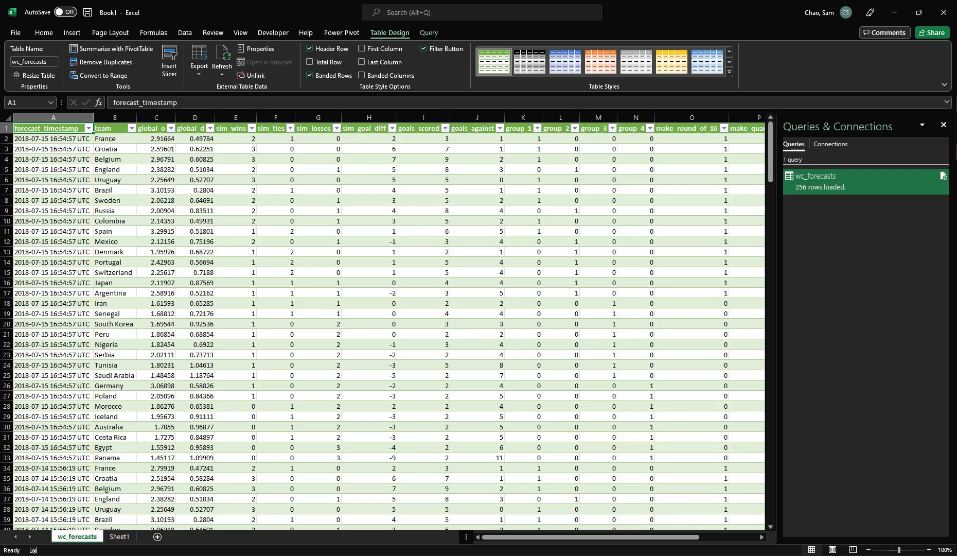
left_click(914, 75)
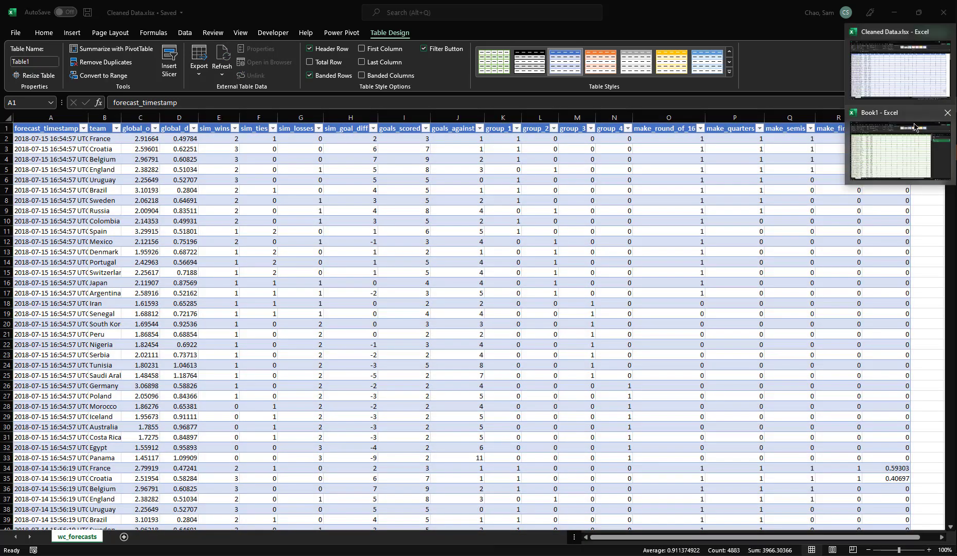
left_click(911, 136)
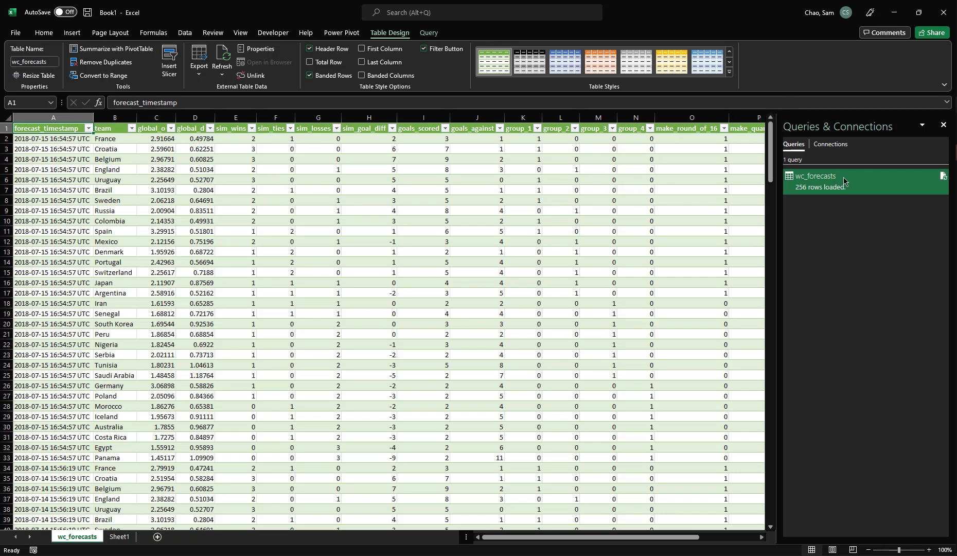
left_click(956, 41)
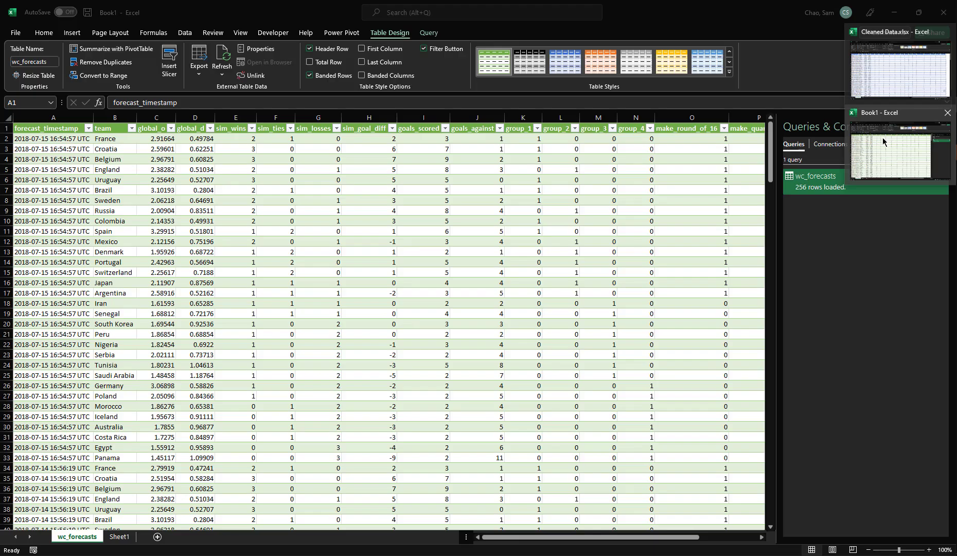
left_click(882, 137)
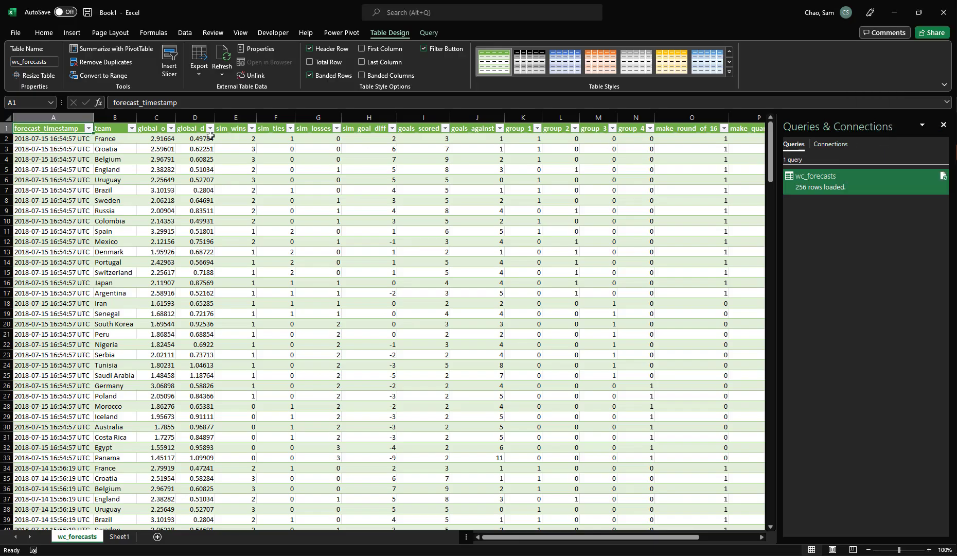
- Refresh all data connections in Book1 to reload the wc_forecasts query
left_click(187, 34)
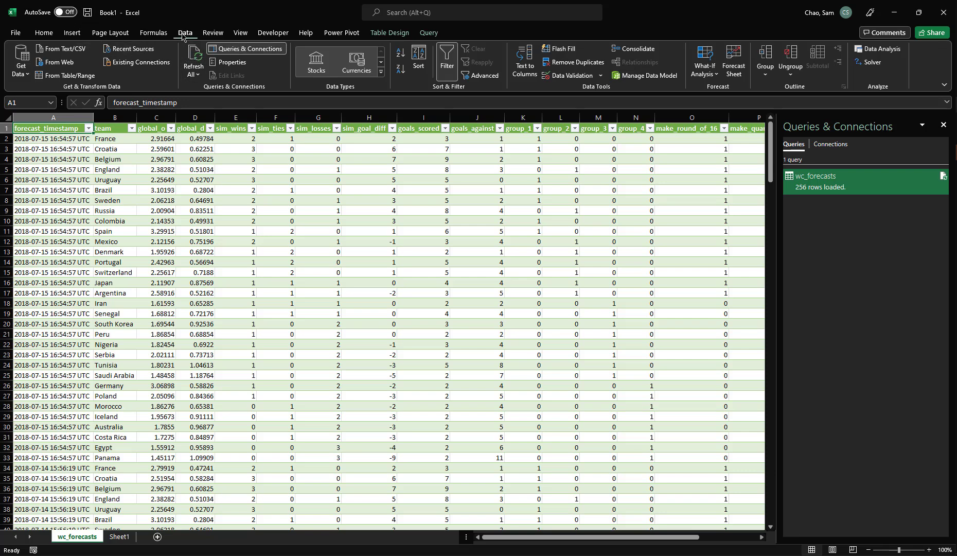
left_click(193, 55)
left_click(194, 56)
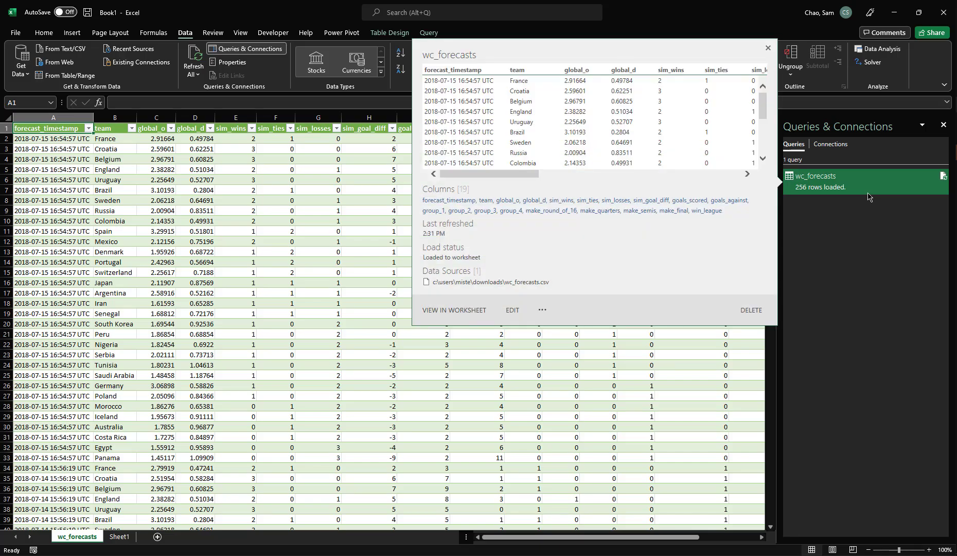
- Open wc_forecasts.csv from the Downloads folder and copy its last data row, row 264, into row 265
key("alt+Tab")
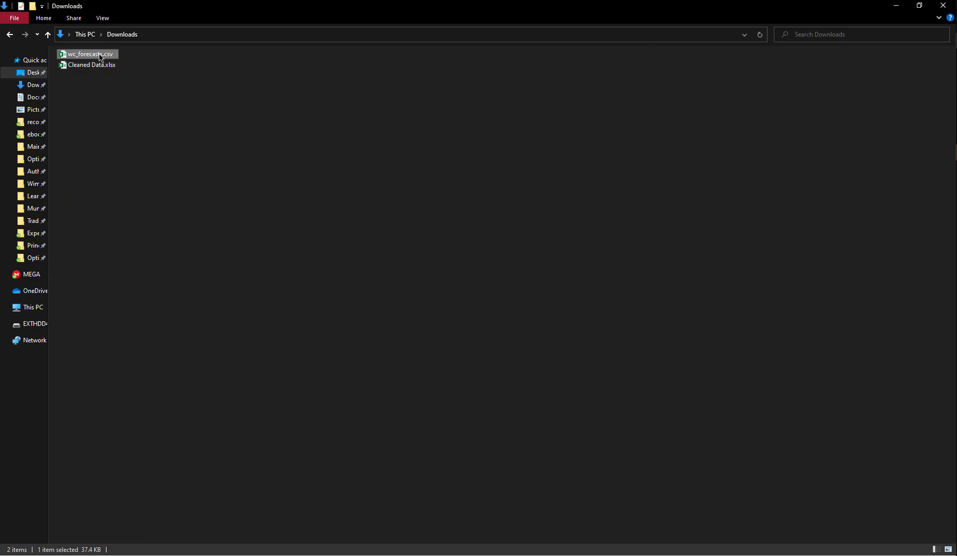
key("alt+Tab")
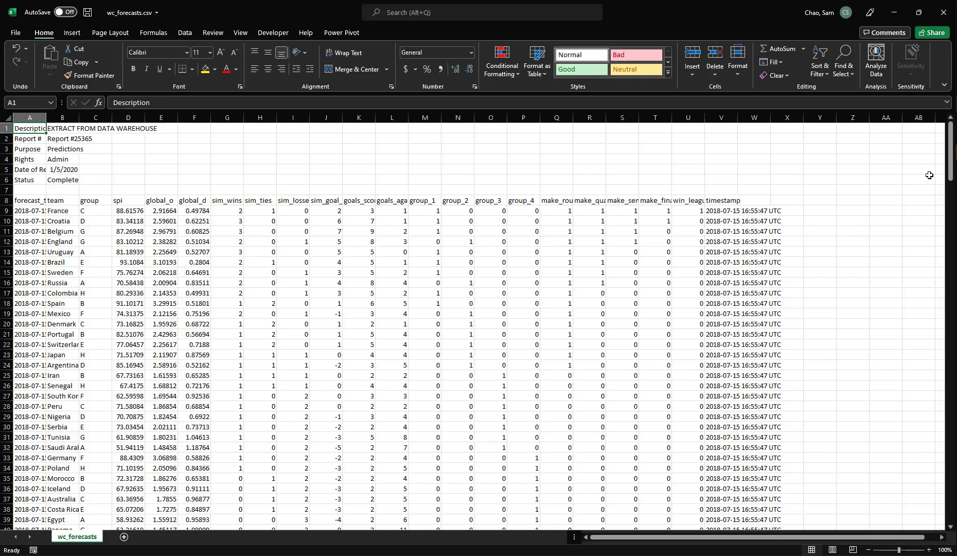
left_click_drag(949, 170, 933, 520)
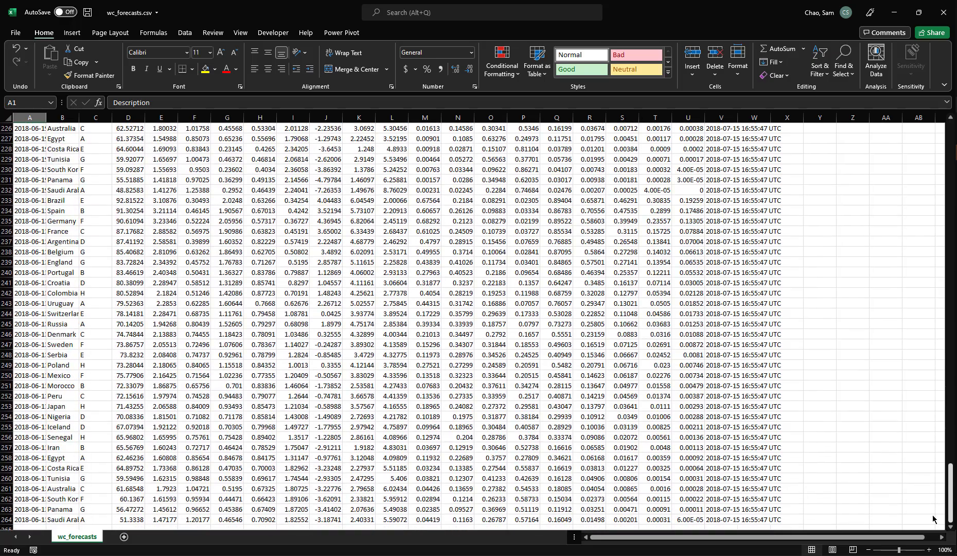
scroll(763, 454, "down", 2)
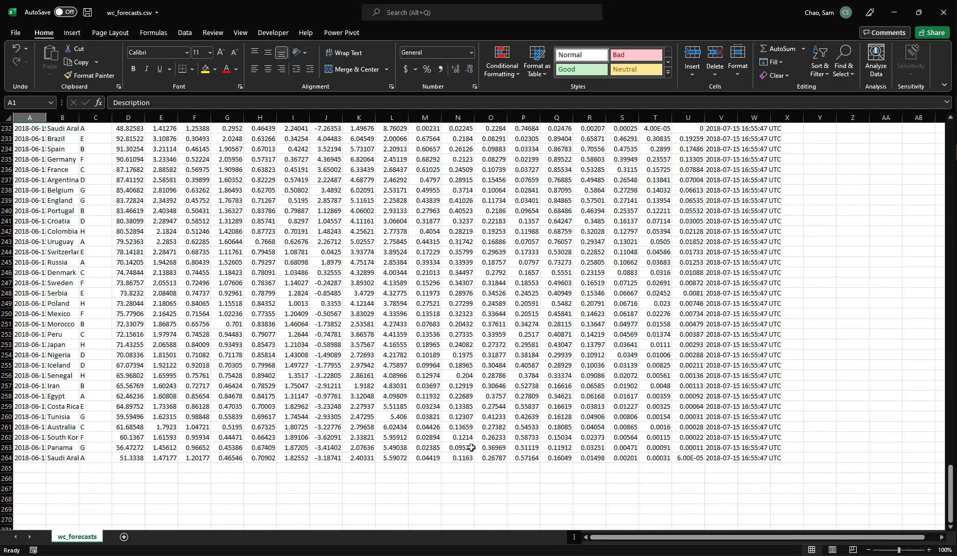
left_click_drag(36, 457, 767, 457)
key("ctrl+c")
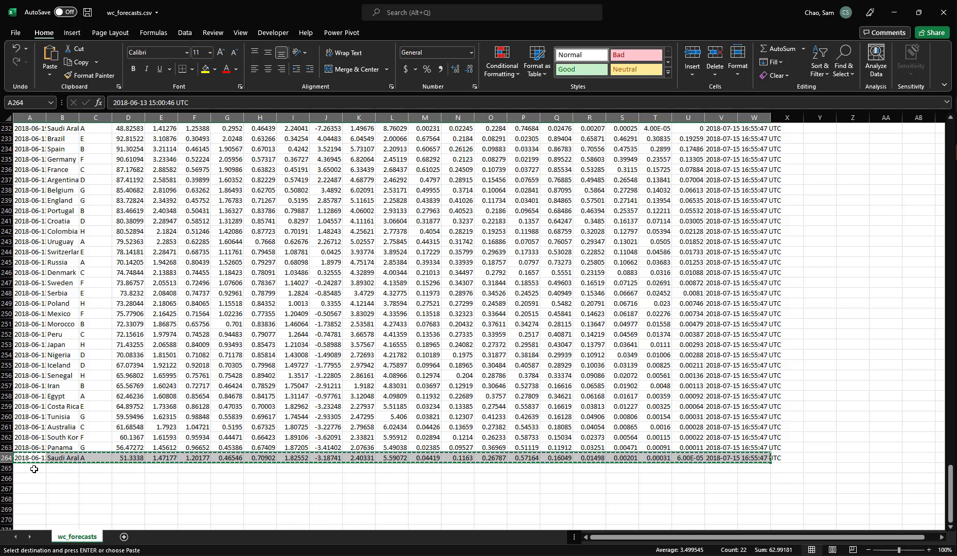
left_click(36, 469)
key("ctrl+v")
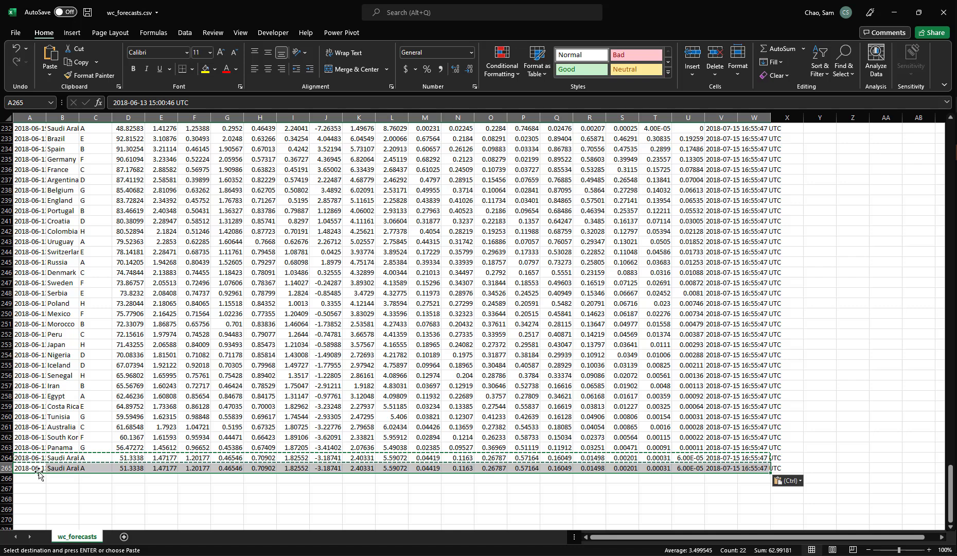
- Save the changed wc_forecasts.csv file and close it
left_click(87, 12)
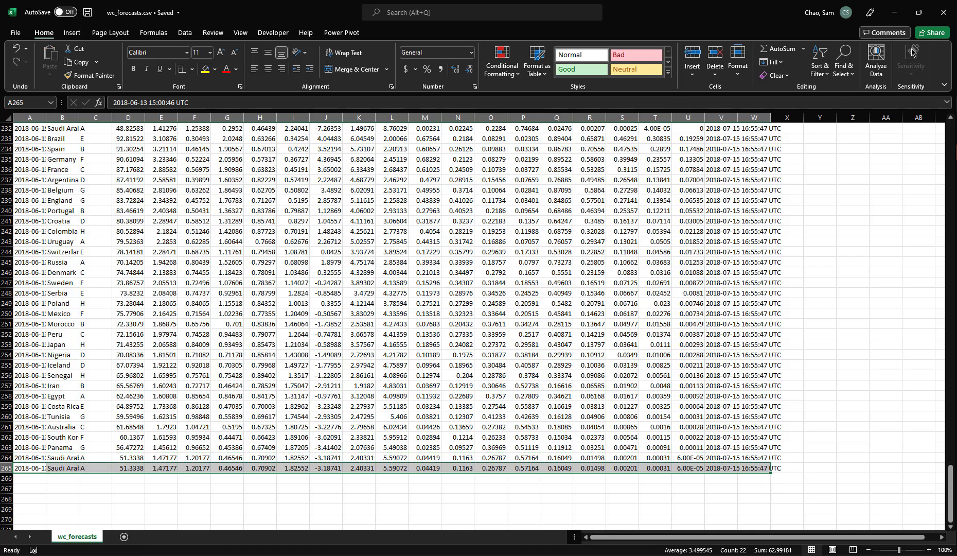
left_click(944, 12)
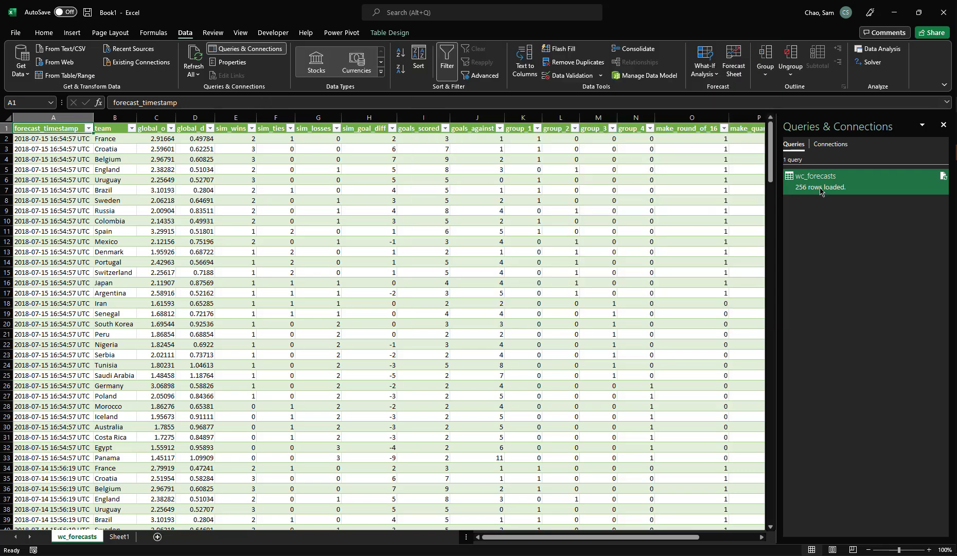
- Refresh all data connections in Book1 and check the last rows of the wc_forecasts table for the added row
left_click(194, 57)
mouse_move(801, 201)
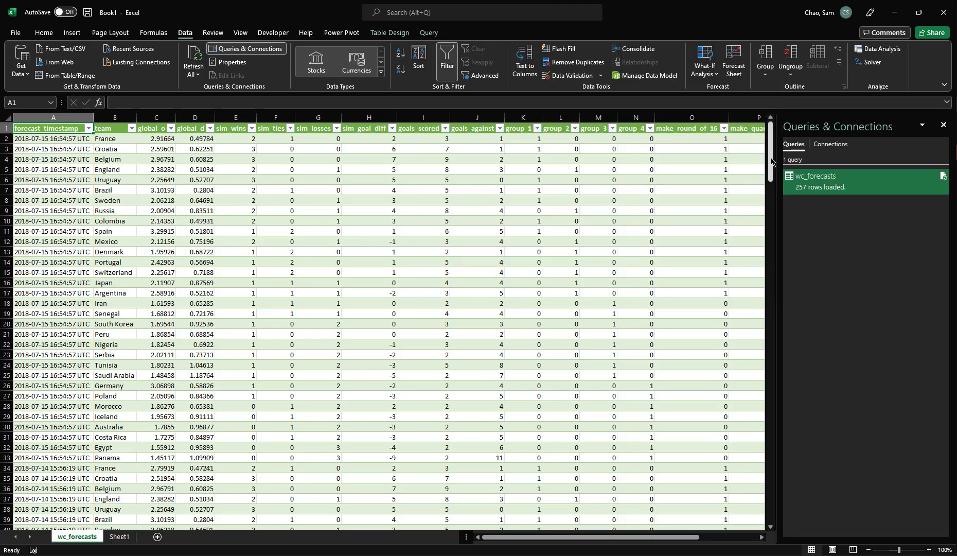
left_click_drag(772, 161, 772, 510)
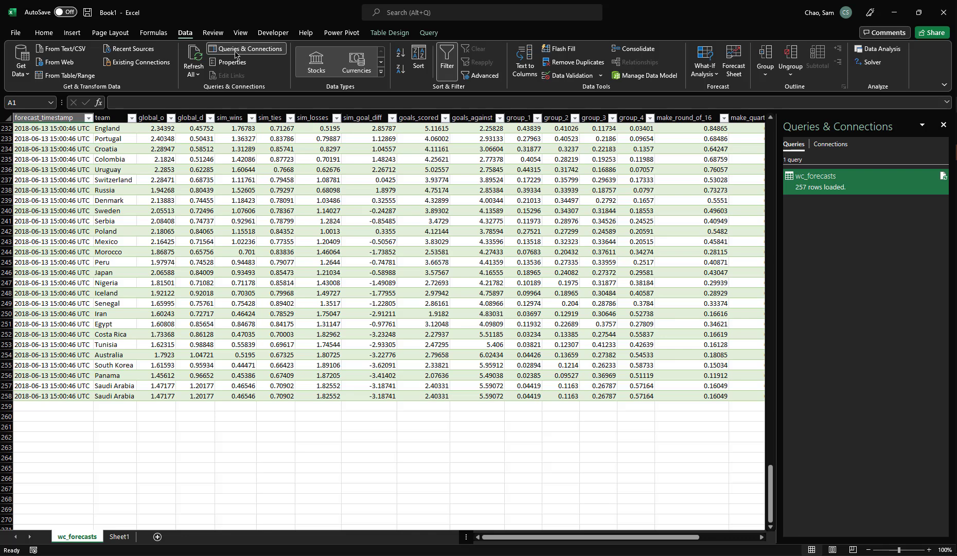
left_click(194, 58)
left_click(194, 59)
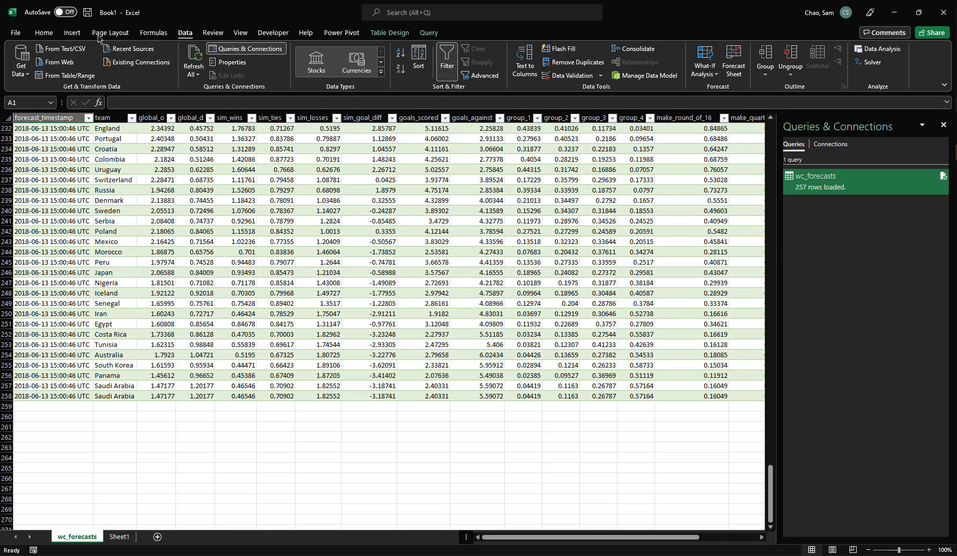